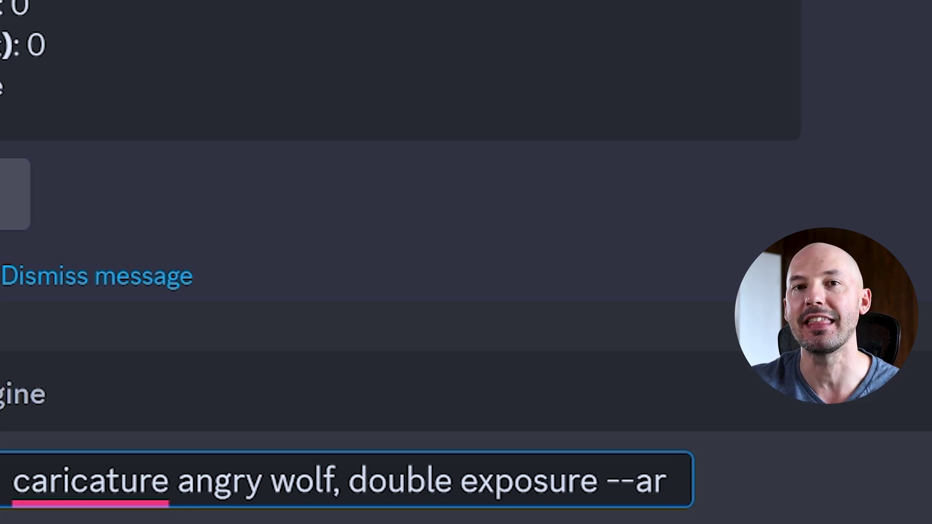
Submit the wolf prompt with --ar {1:1,2:3,16:9} so it expands into three prompts.
key(BackSpace)
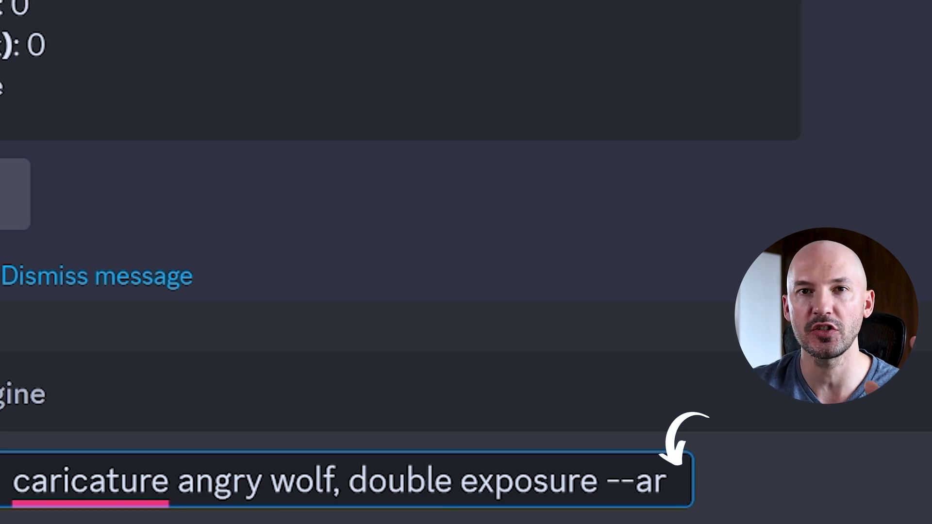
text({)
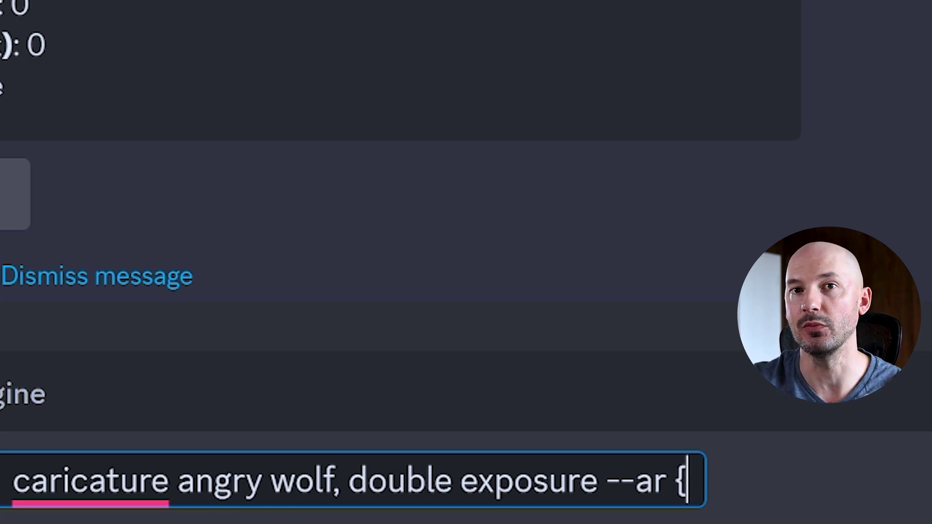
text(1:1)
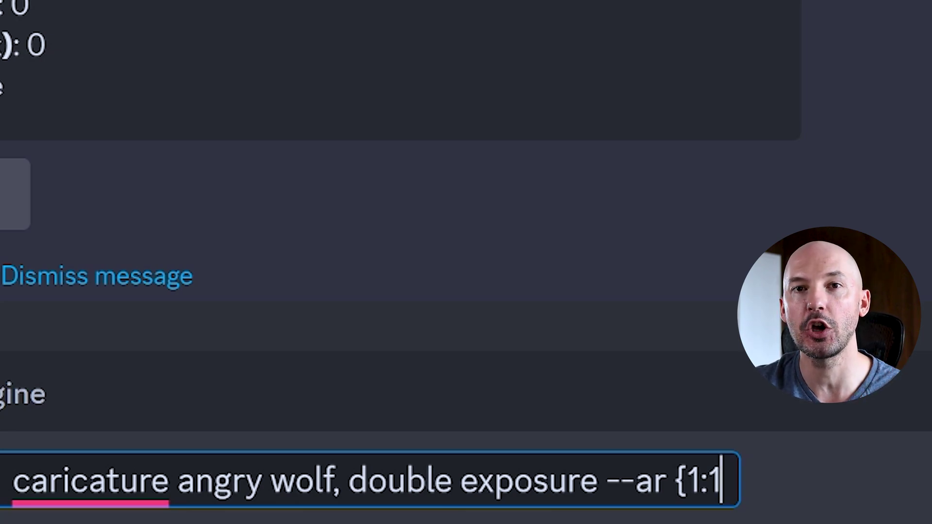
text(,2:3)
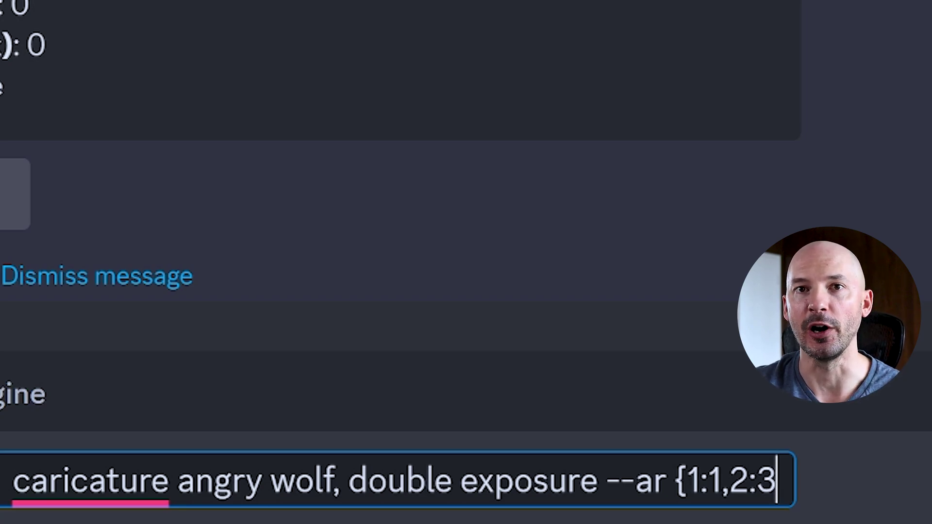
text(,16:9)
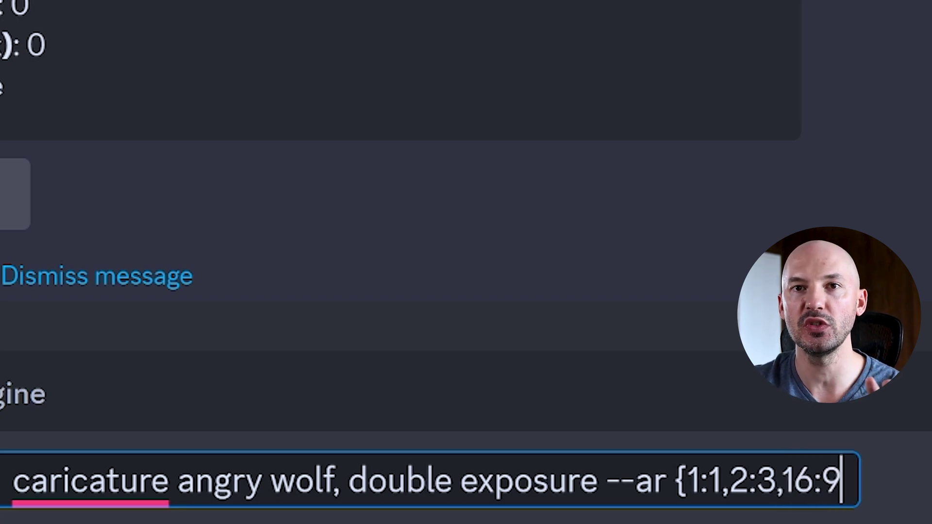
text(})
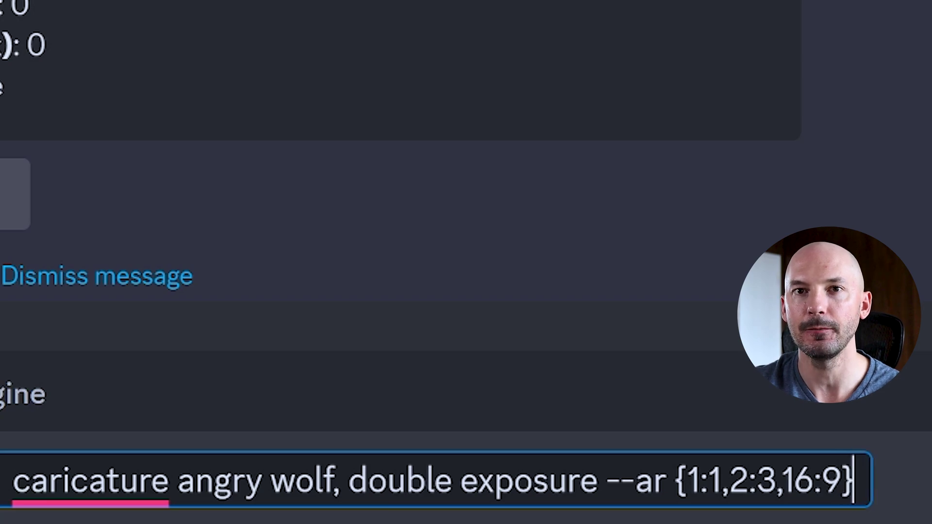
key(Return)
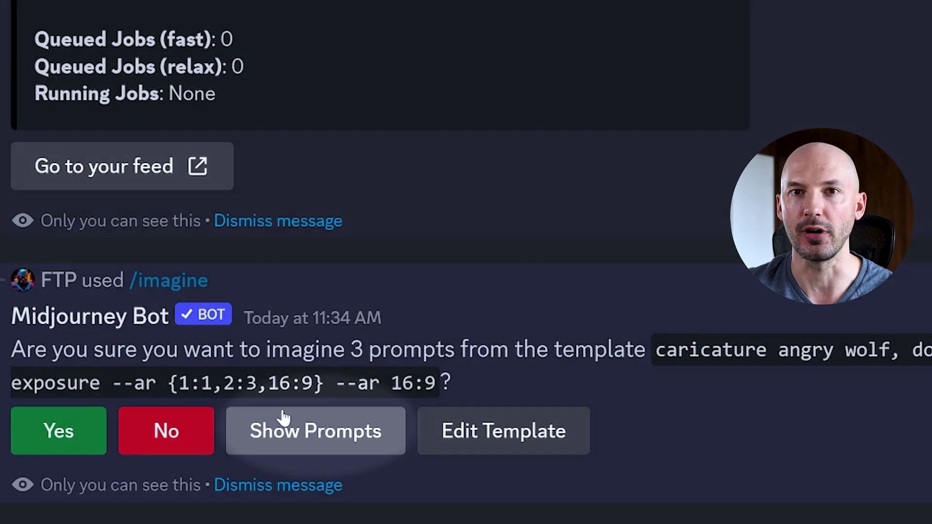
List the three wolf prompts for 1:1, 2:3 and 16:9, then reopen the prompt template.
click(282, 416)
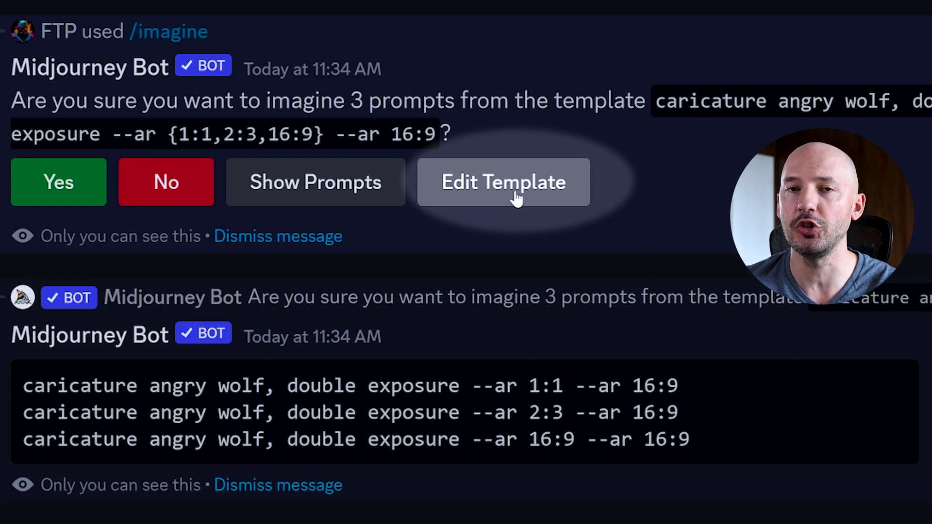
click(516, 198)
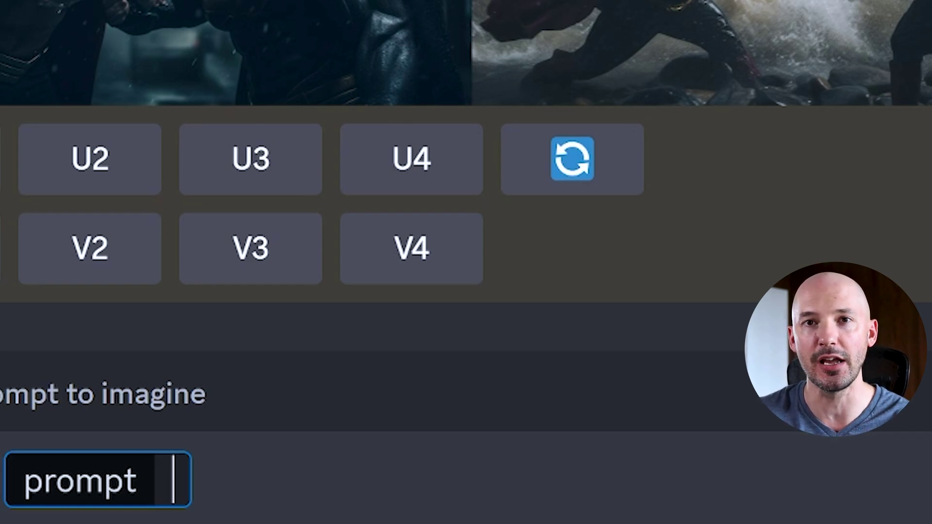
Enter the 'neon batman --s {0,100,500,1000} --seed 483294' prompt and select the seed parameter.
text(neon batman --s {)
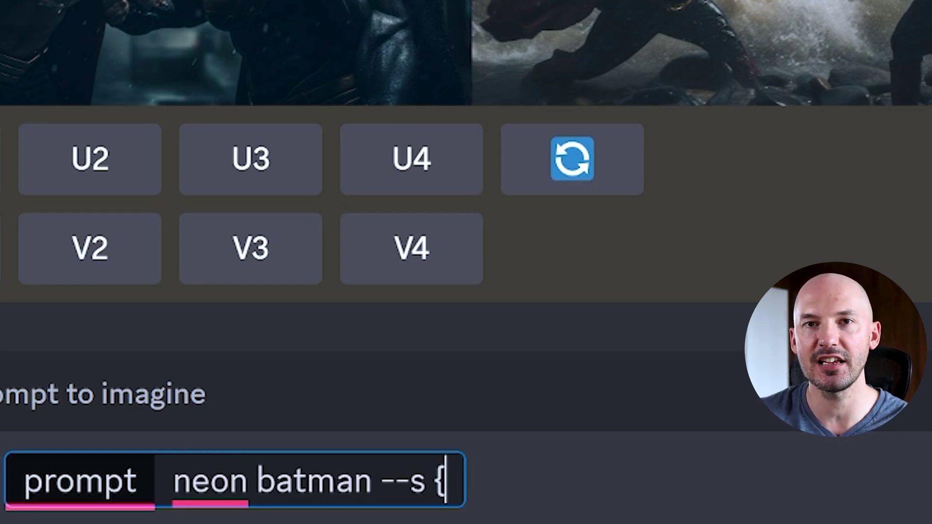
text(0,100,500,1000} --seed 483294)
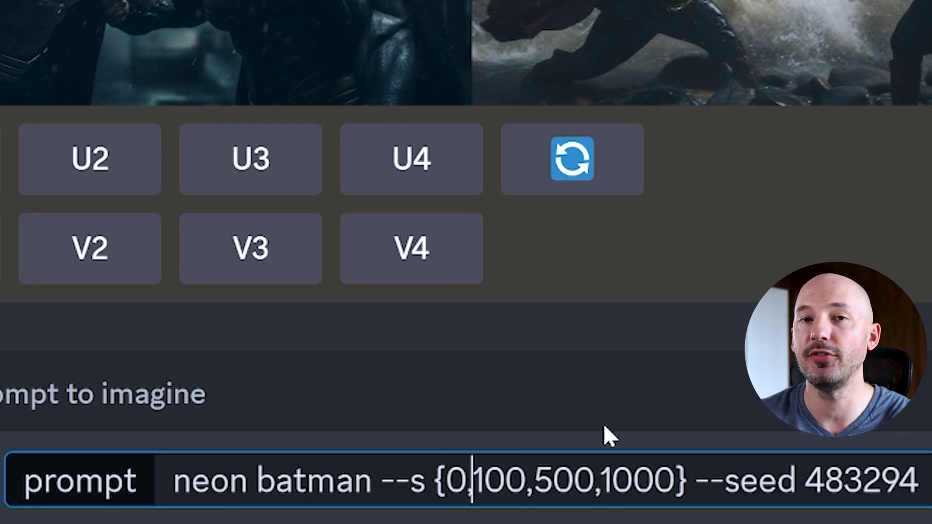
key(End)
key(ctrl+shift+Left)
key(ctrl+shift+Left)
key(ctrl+shift+Left)
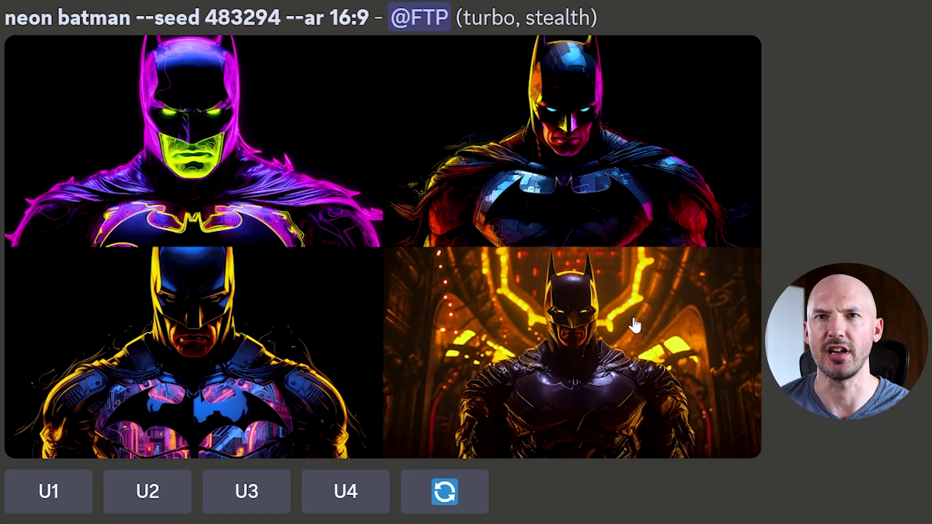
Scroll down through the neon batman stylize comparison grids.
scroll(636, 323, down, 2)
scroll(633, 324, down, 6)
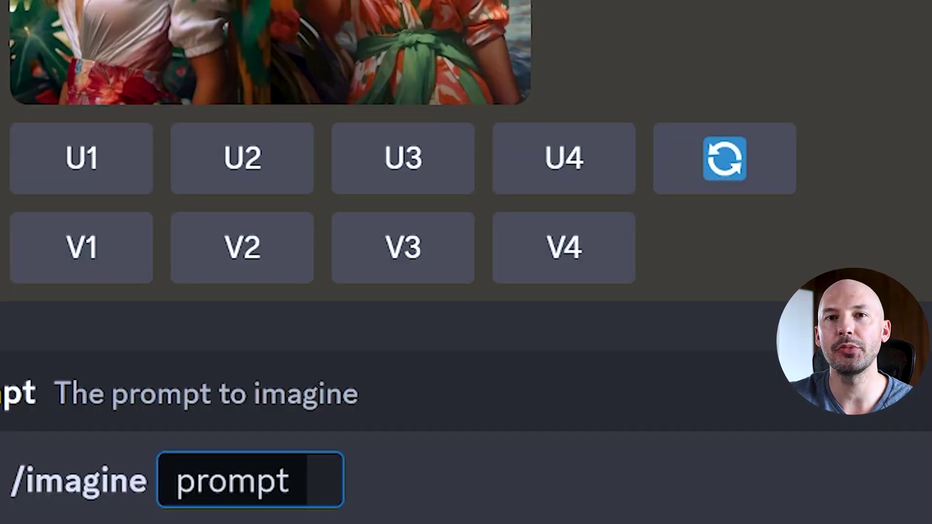
Submit '{red, blue, pastel, purple} love, poetry in motion' as the imagine prompt.
text({red, blue, pastel, purple} love, poetry in motion)
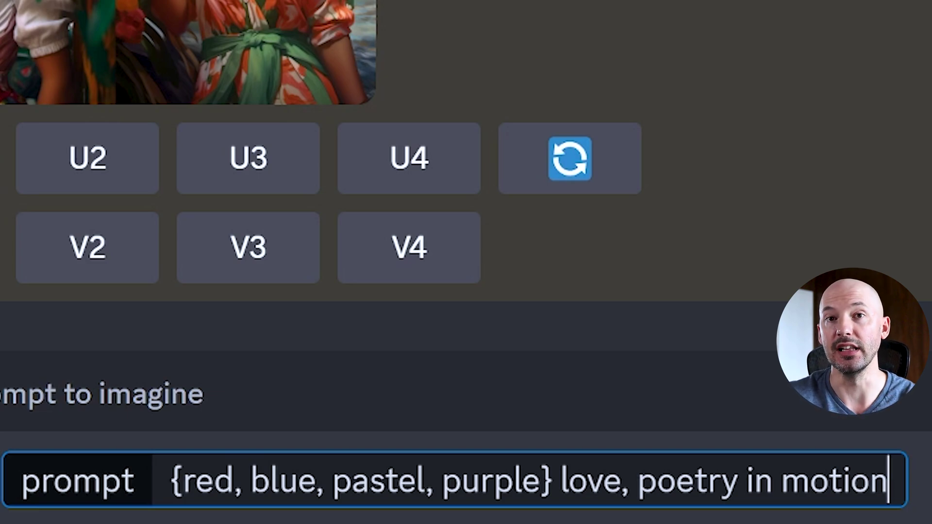
key(Return)
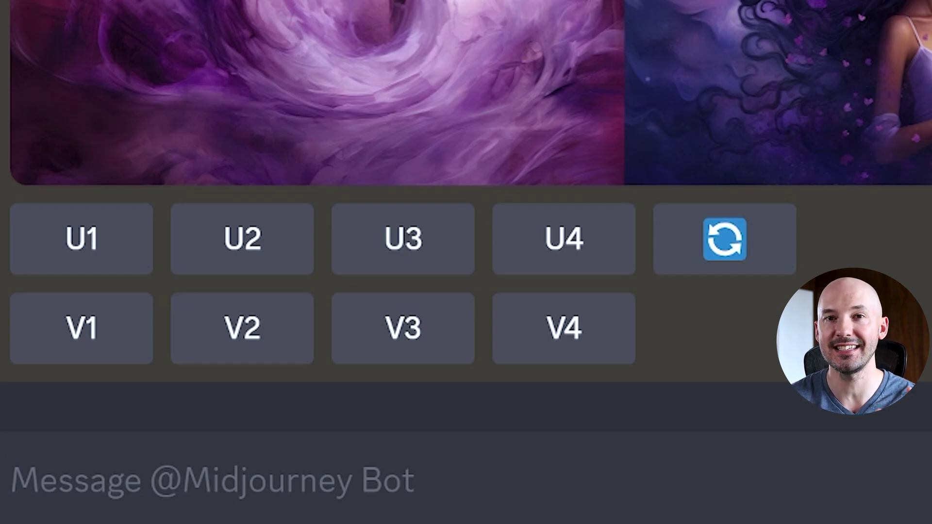
Compose the /imagine mailbox on a country road prompt with a five-style brace list and --seed 31280381.
text(/imagine prompt)
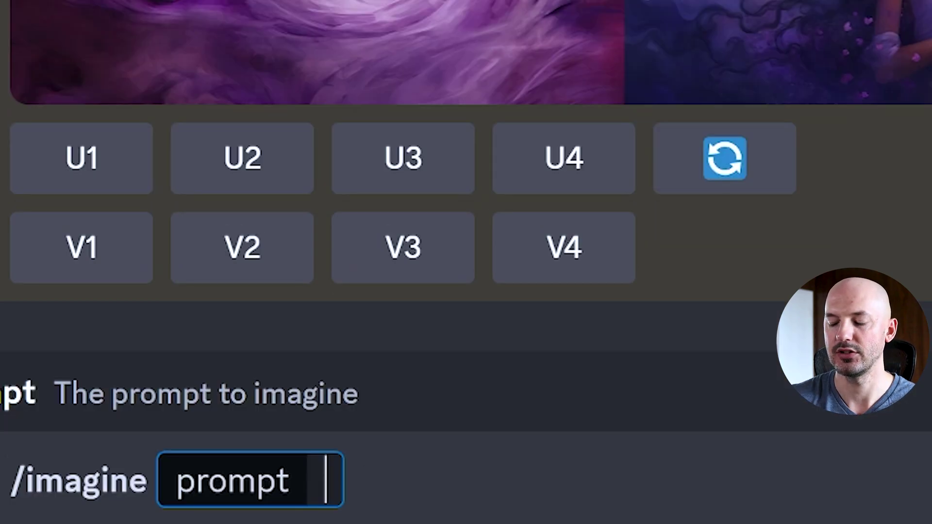
text(a mailbox at the end of a country road)
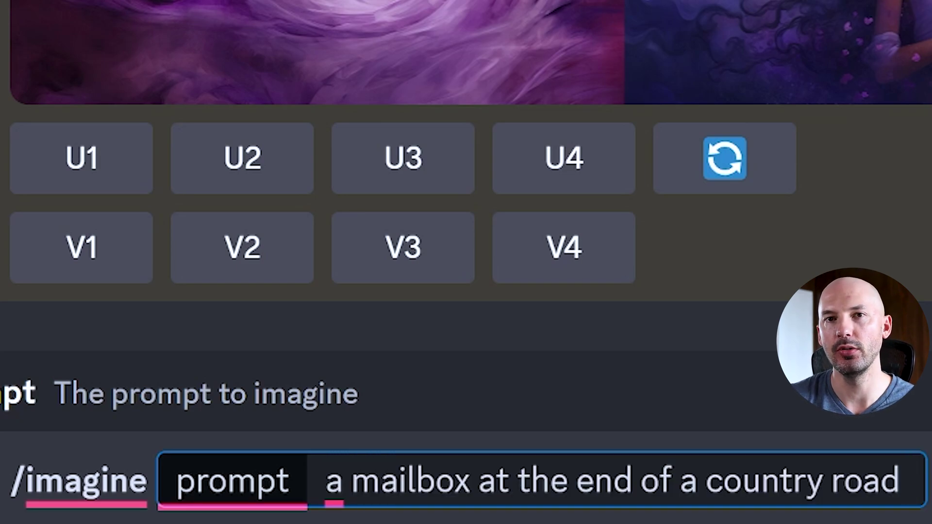
text(, {)
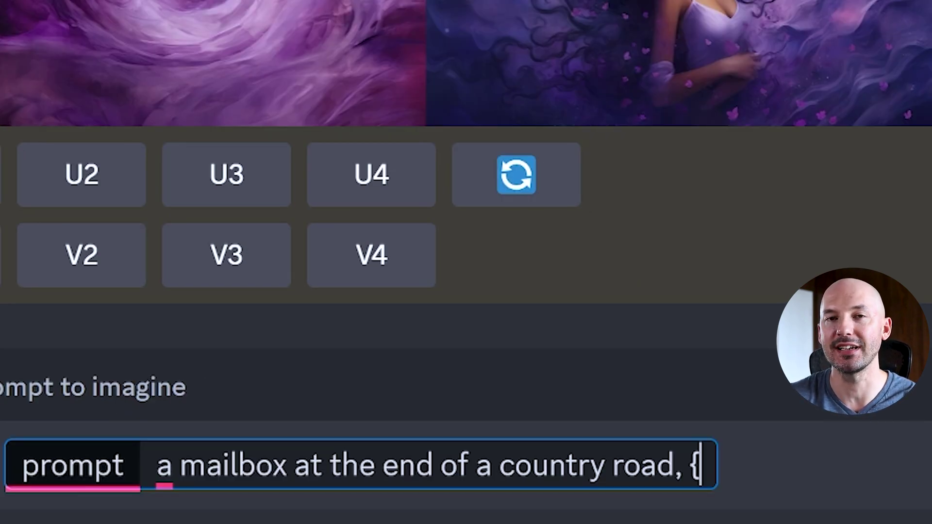
text(pencil sketch, watercolor, clay sculpture, unreal engine render, unsplash})
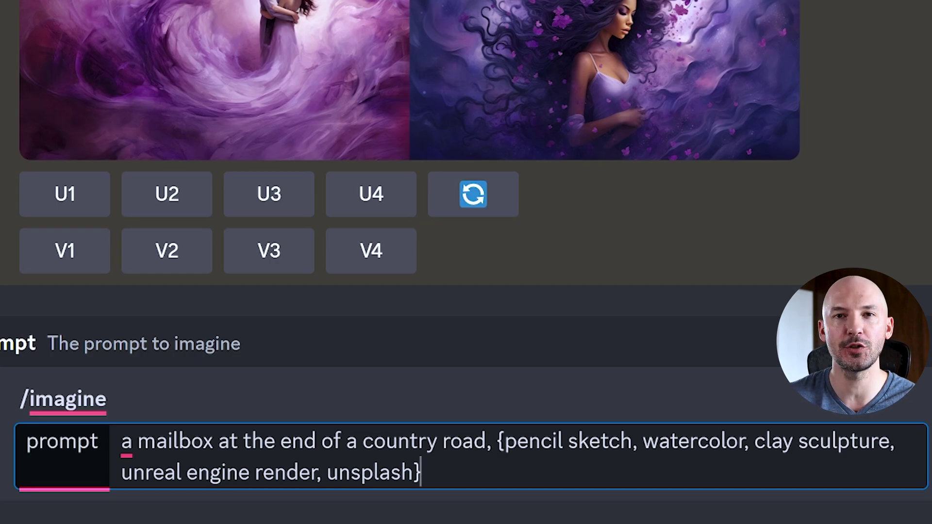
text(--seed 31280381)
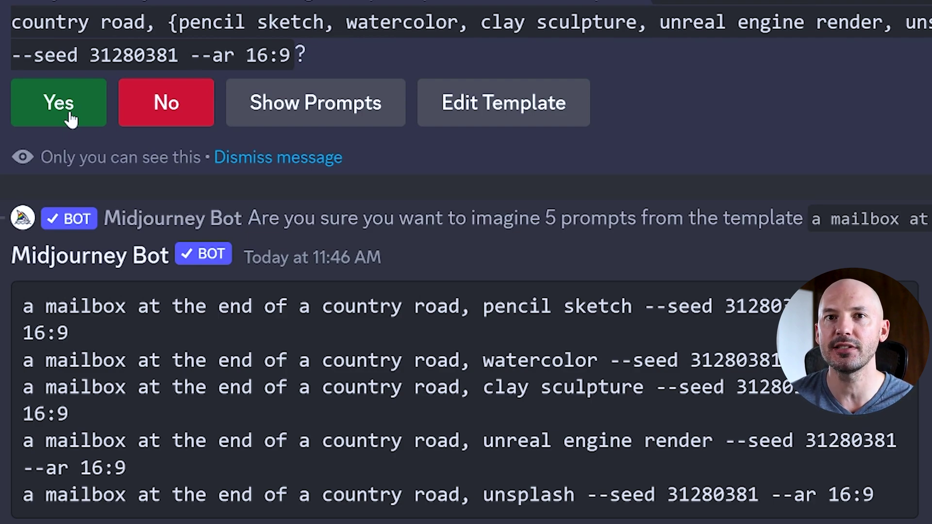
Confirm generating all five mailbox prompts.
click(71, 119)
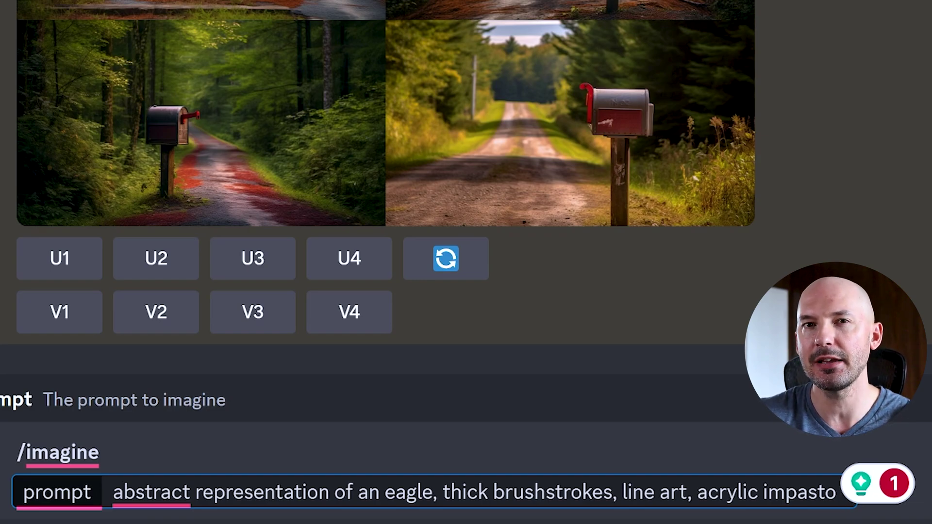
text(--seed)
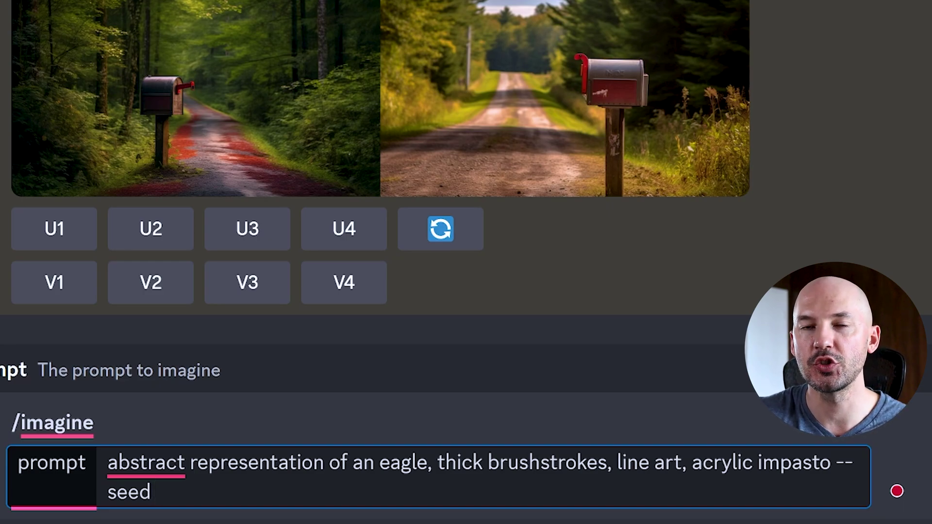
text( {)
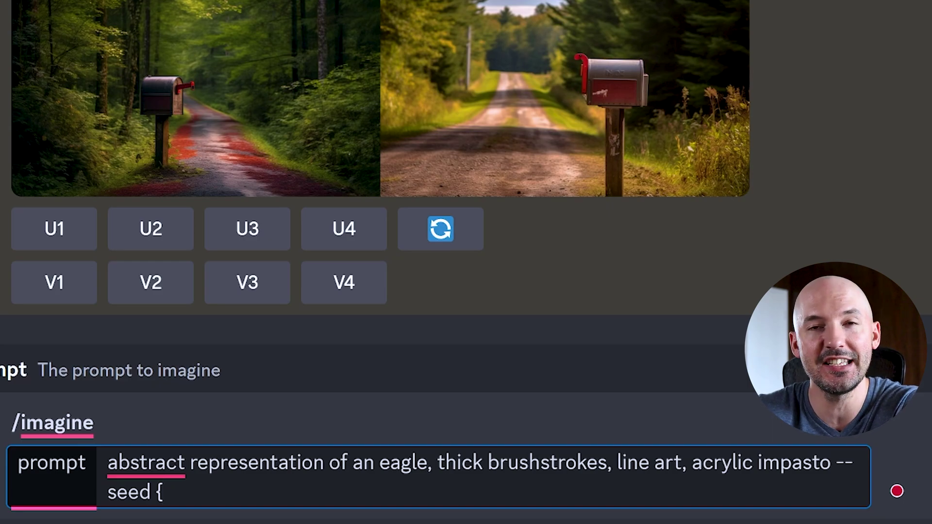
text(1,1)
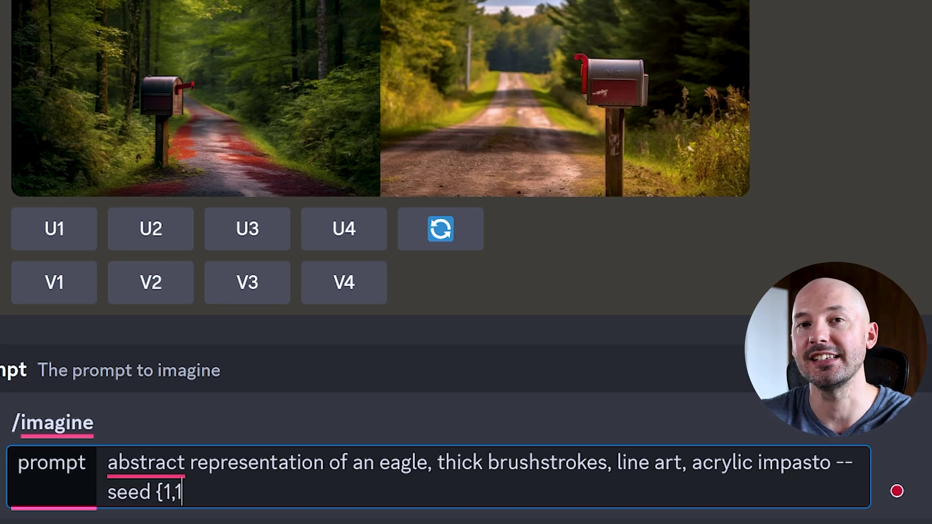
text(00,1000,10000)
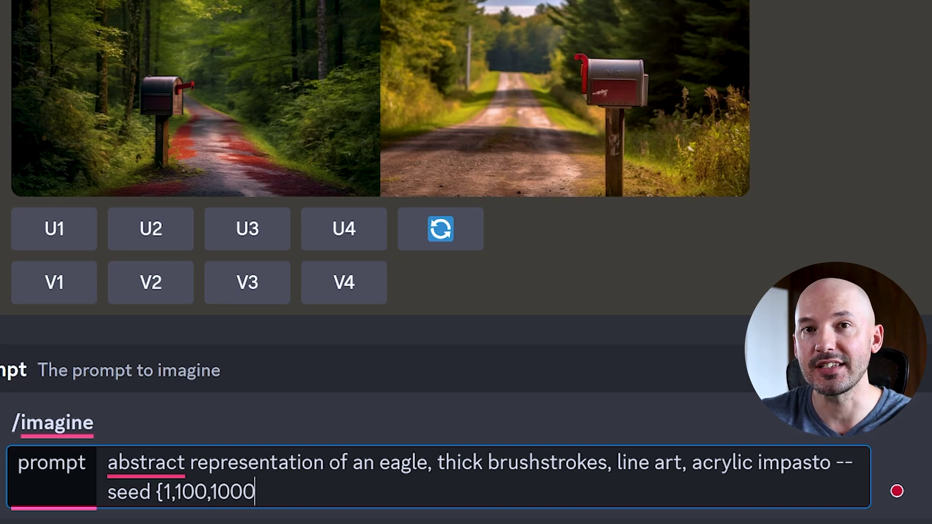
text(,72845729857)
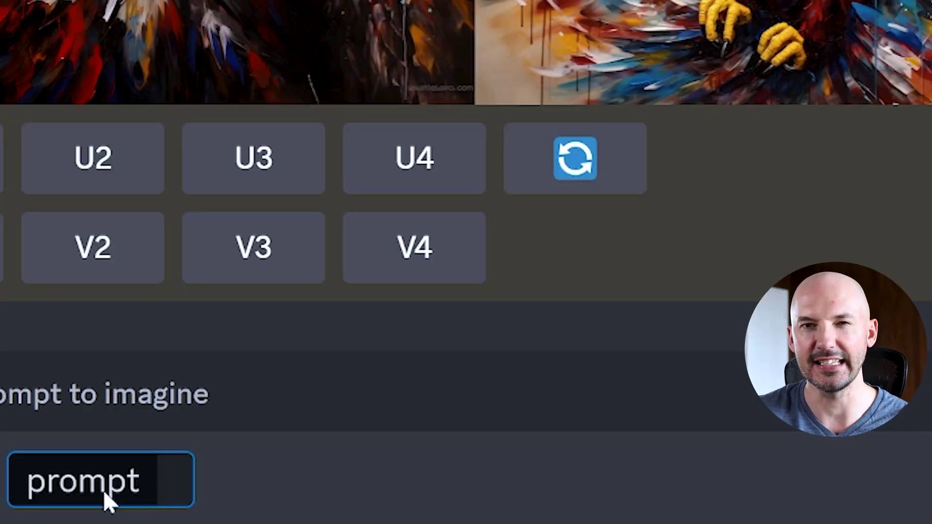
Compose the angry wolf caricature prompt with a {double exposure, ...} option list and a seed.
text(caricature of an angry wolf)
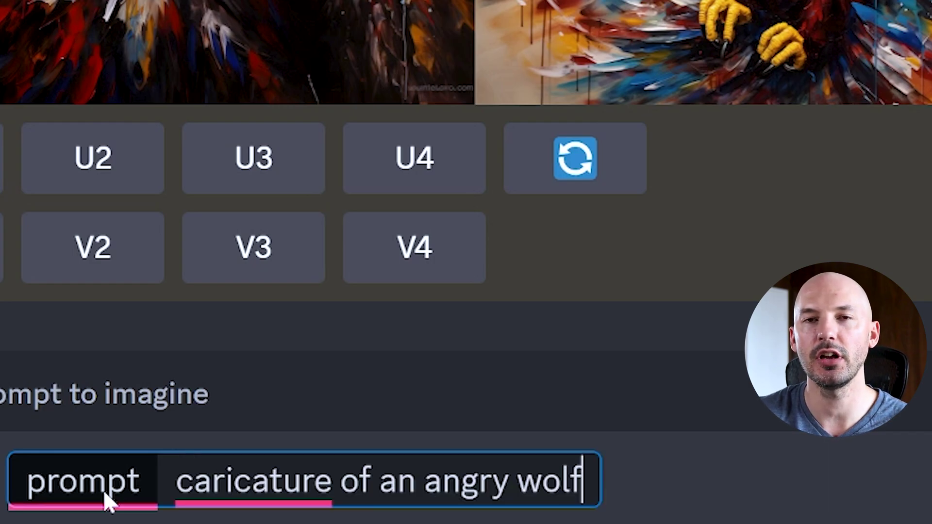
text(, {)
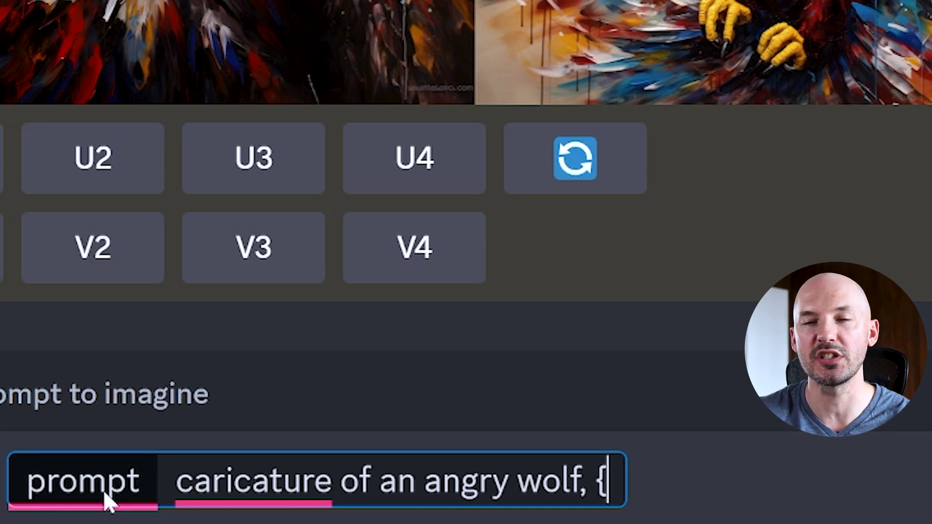
text(double exposure)
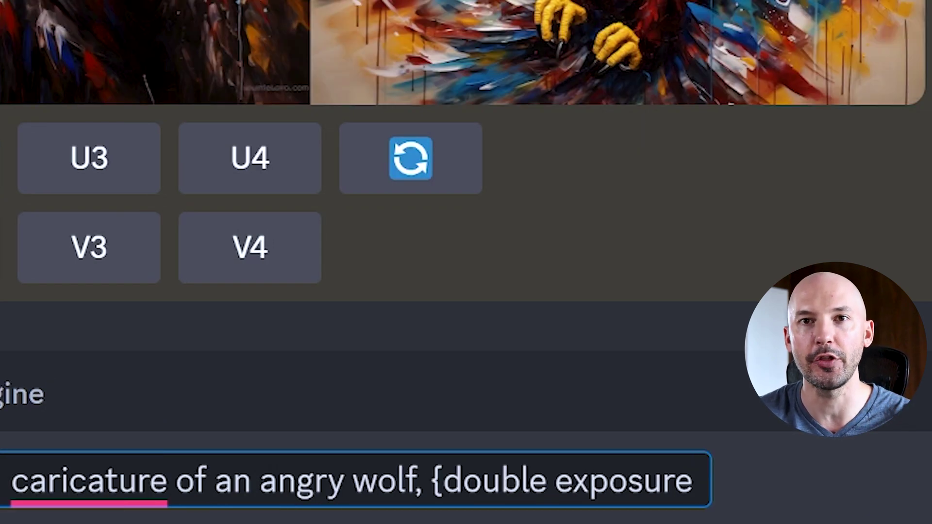
text(,)
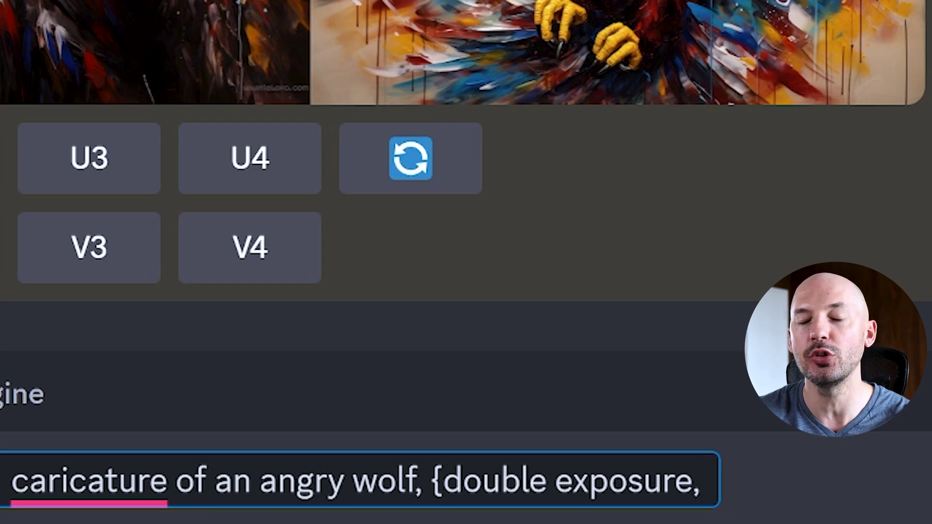
text(,)
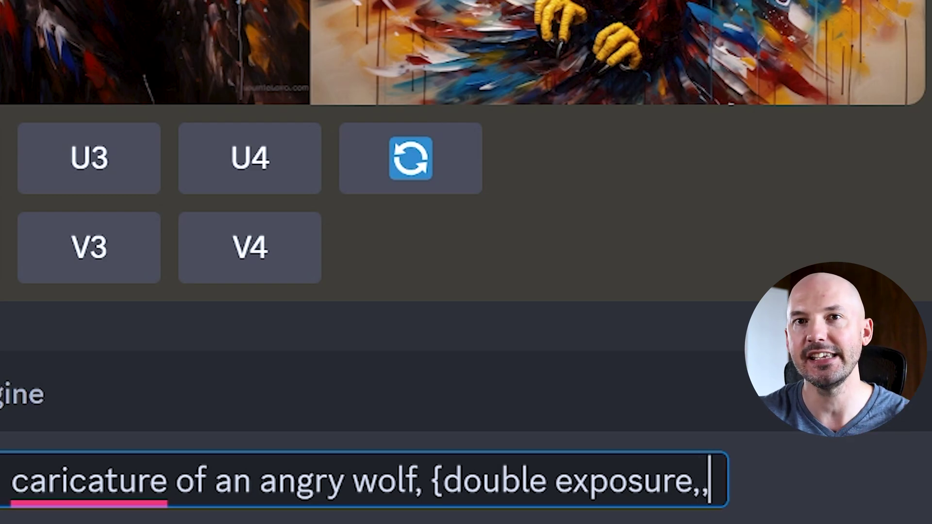
key(ctrl+v)
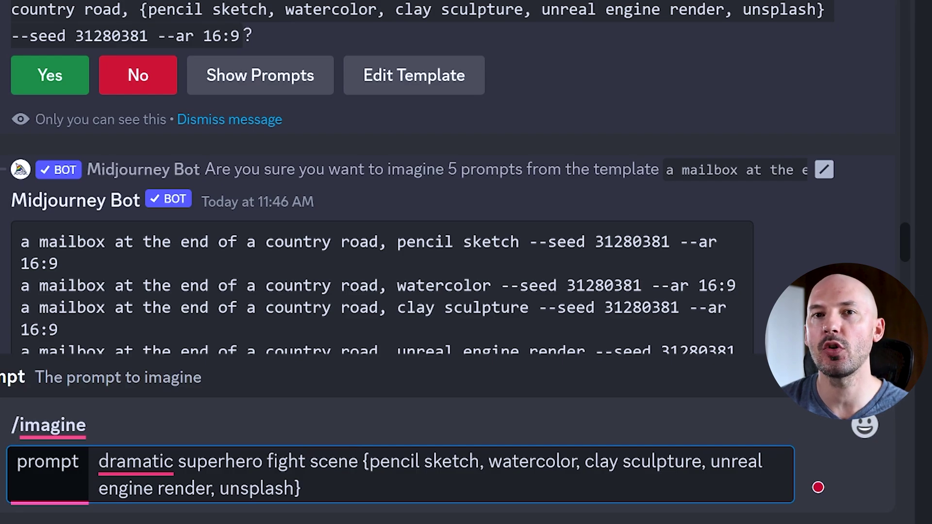
Pair pencil sketch with rough drawing and watercolor with neon line art using escaped commas.
text(,)
click(484, 461)
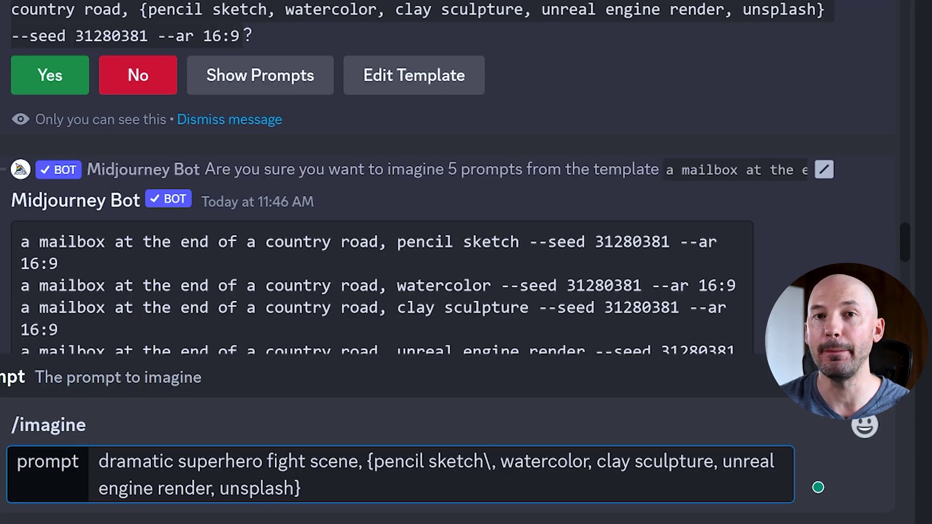
text(, rough drawing)
drag(618, 461, 375, 462)
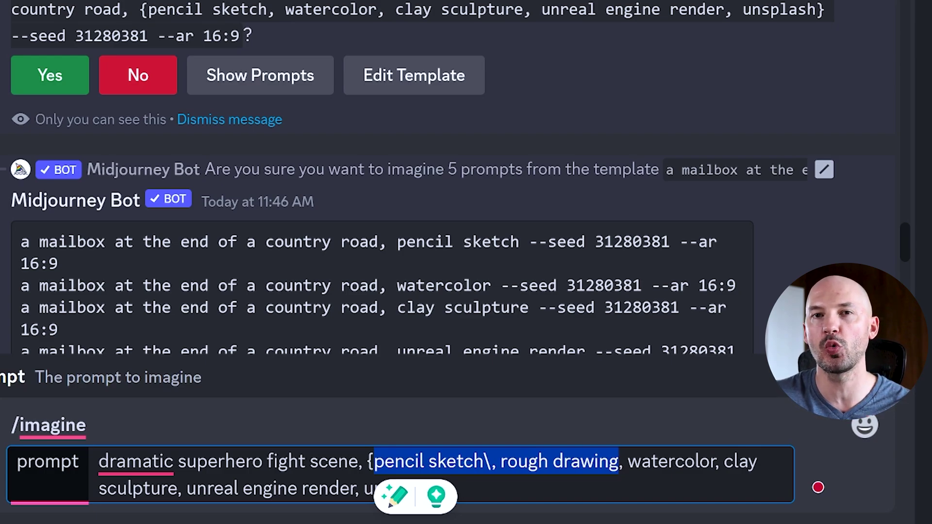
click(718, 461)
text(\, neon line art)
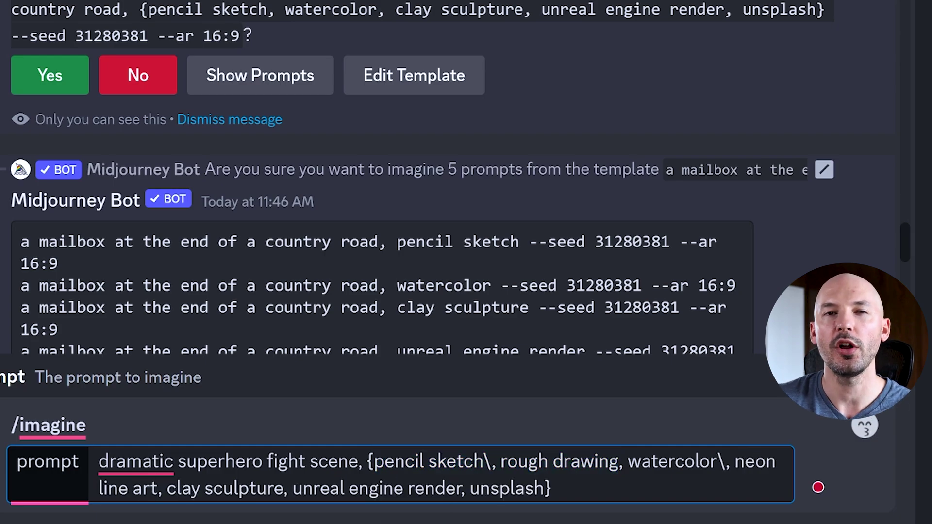
Add vibrant play-doh and 'uhd, 4k, cinematic lighting' options, then list the five expanded prompts.
click(289, 488)
text(\, vibrant play-doh)
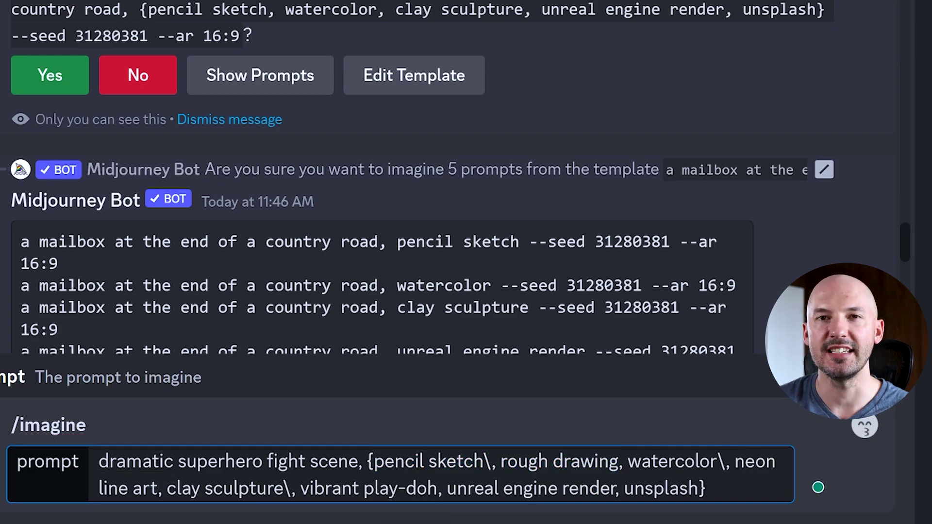
click(617, 488)
text(\, uhd\,4k\, cinematic lighting)
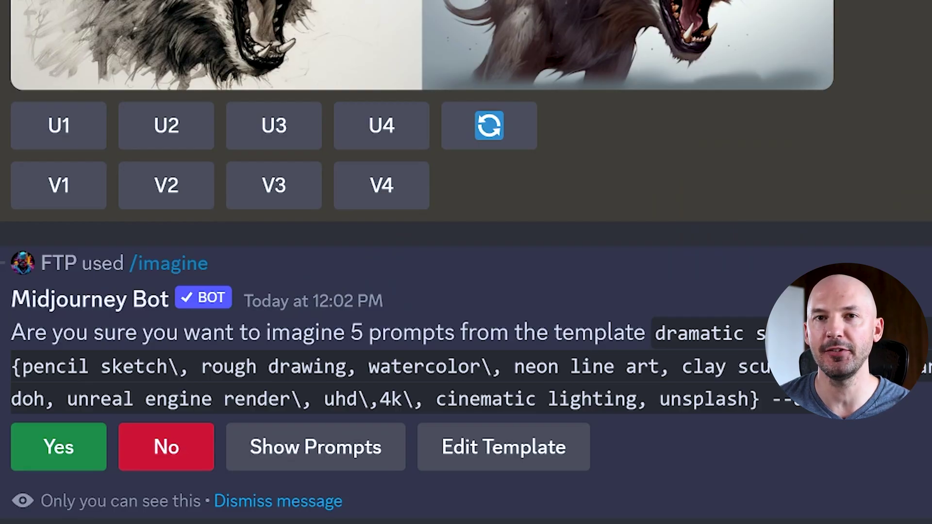
click(282, 448)
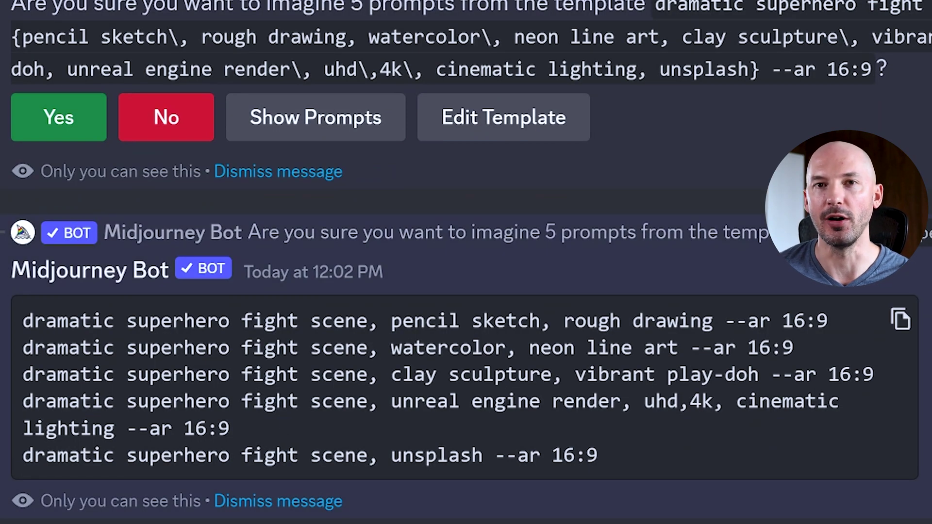
drag(391, 320, 712, 321)
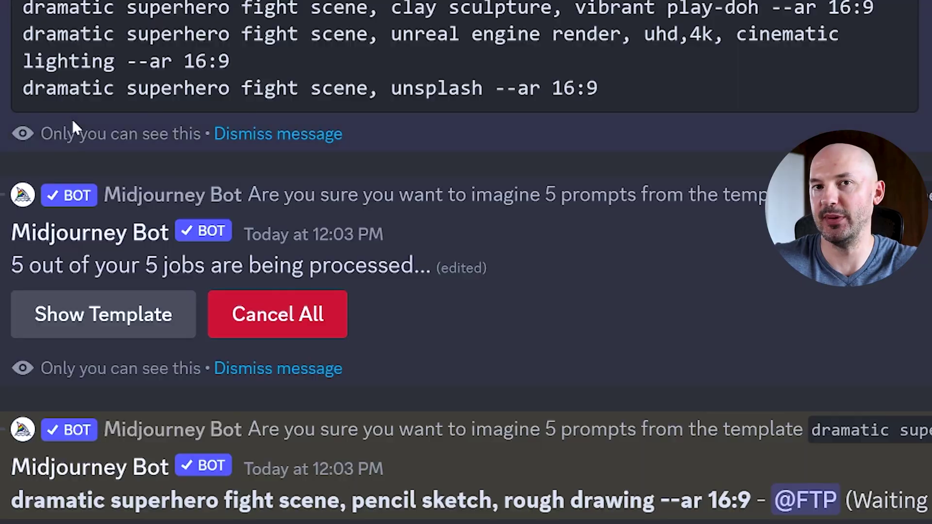
Scroll down the channel to the new 'tuna on toast' imagine prompt.
scroll(71, 117, down, 10)
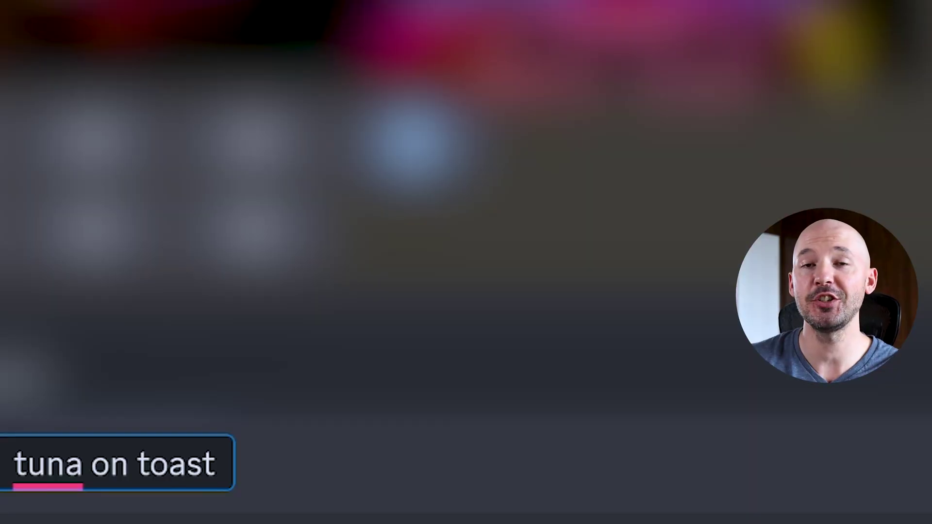
Add '--s {40,300} --c {8,20} --ar {1:1,2:3,16:9}' and highlight the 12-prompt confirmation and its options.
text(--s {40,300})
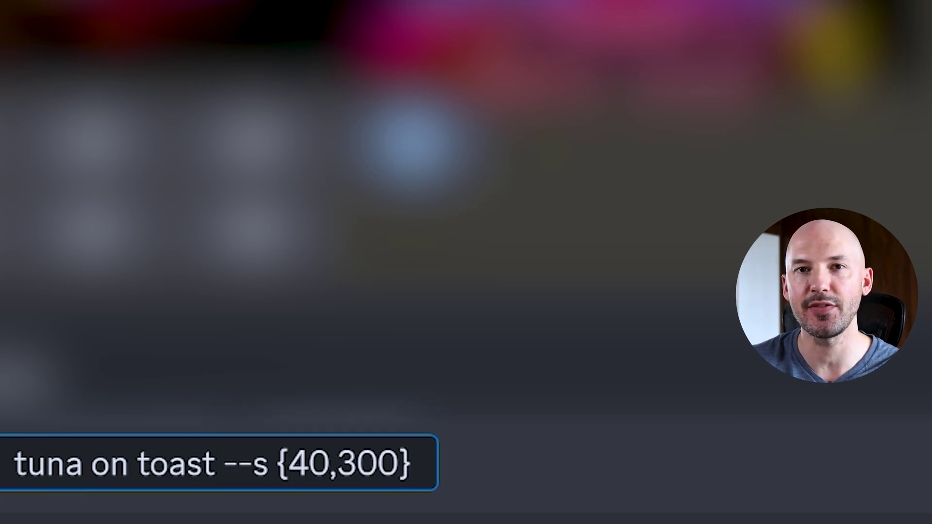
text( --c {8,20})
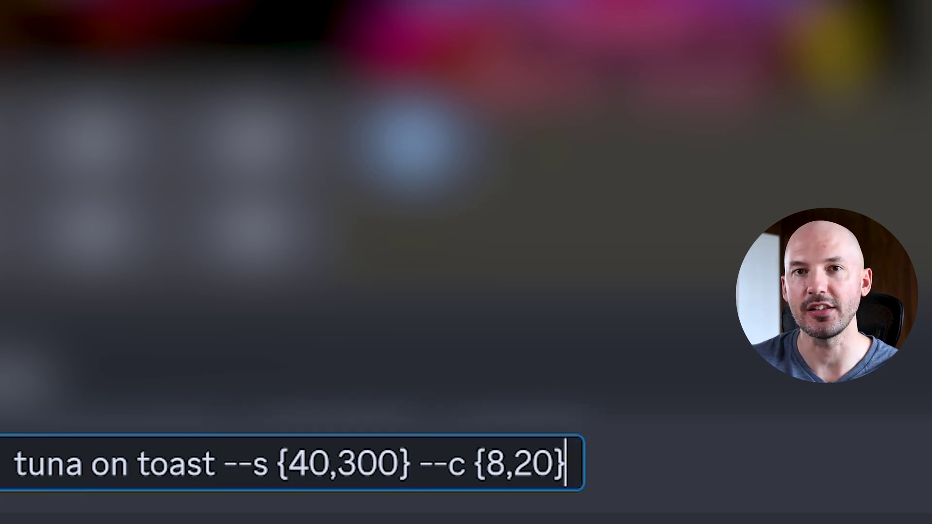
text( --ar {1:1,2:3,16:9})
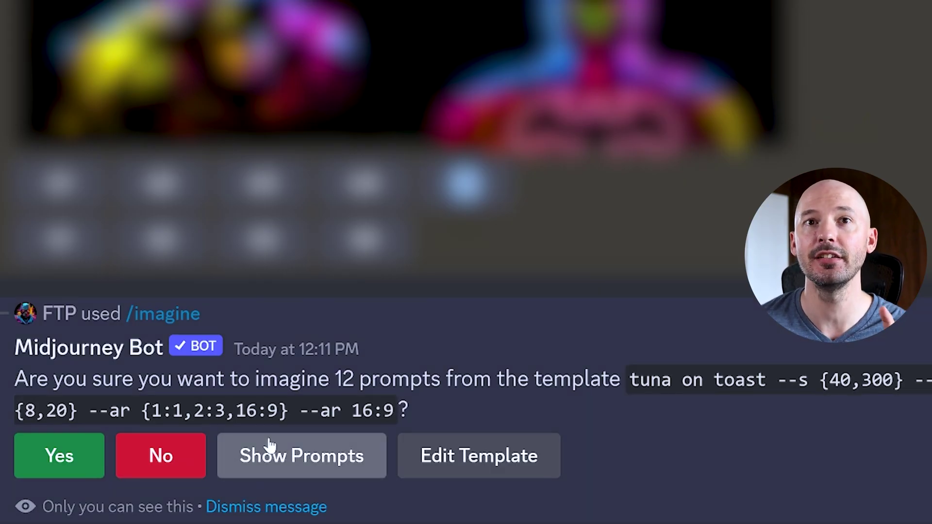
drag(251, 379, 438, 364)
drag(779, 380, 77, 410)
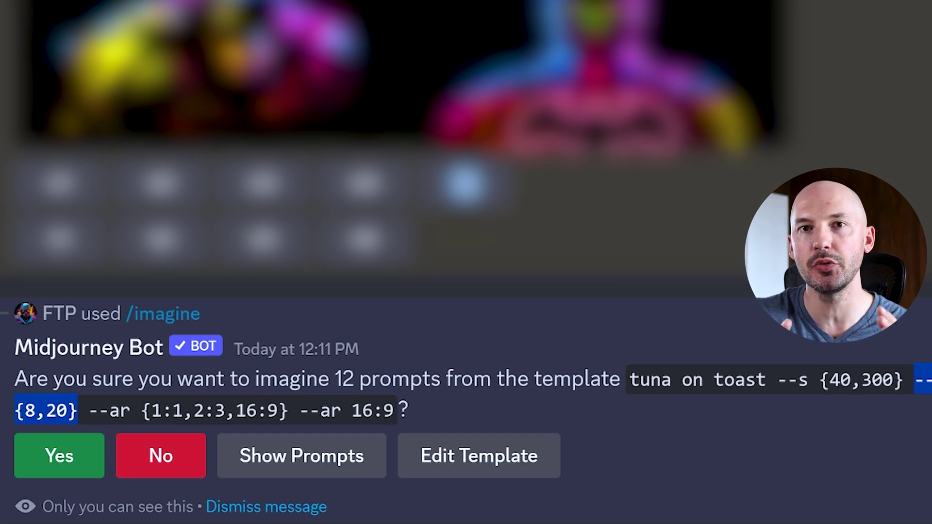
drag(89, 410, 289, 410)
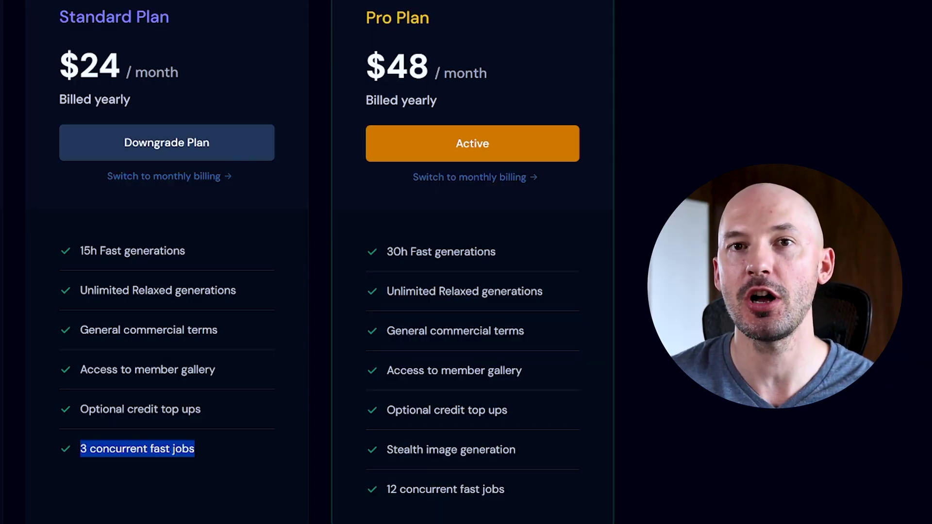
Highlight the Pro plan's '12 concurrent fast jobs' line against Standard's 3.
triple_click(531, 482)
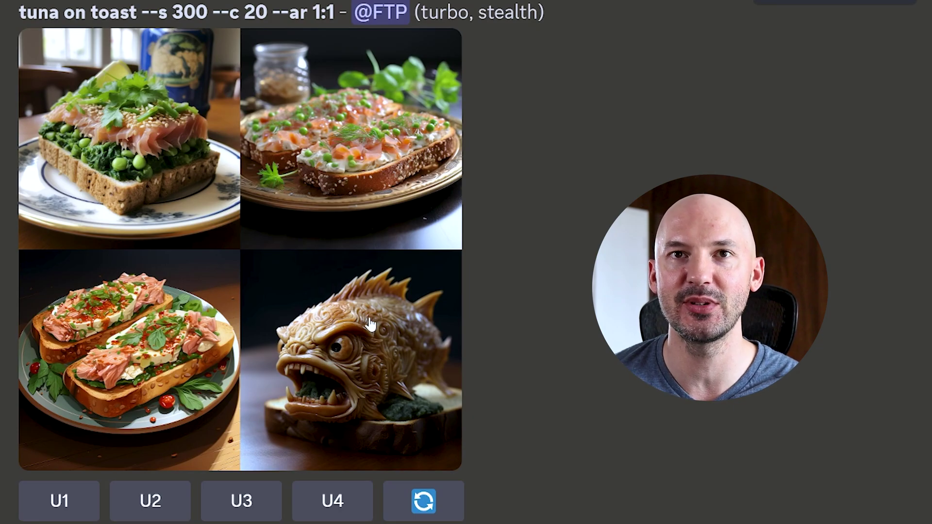
Scroll past the tuna grids and paste a hot dog prompt with weight permutations.
scroll(367, 325, down, 10)
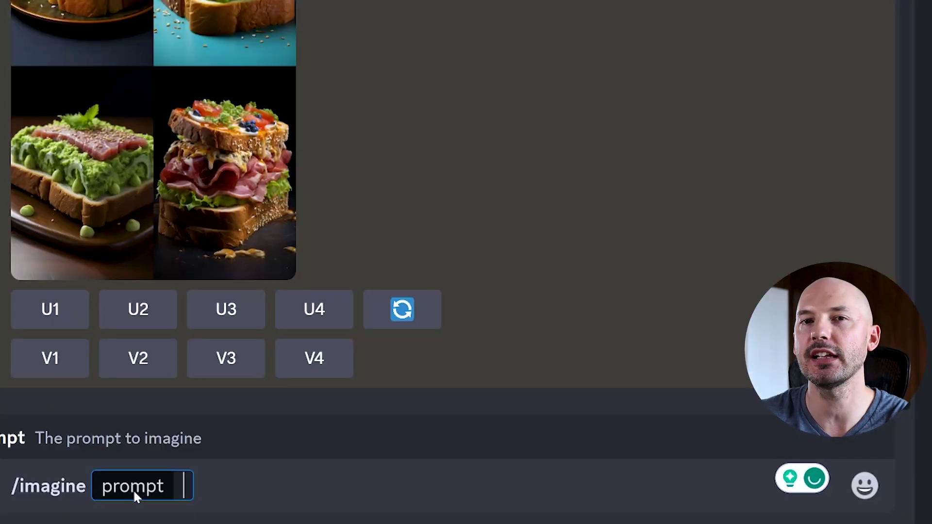
text(hot::{1,2} dog::1,2})
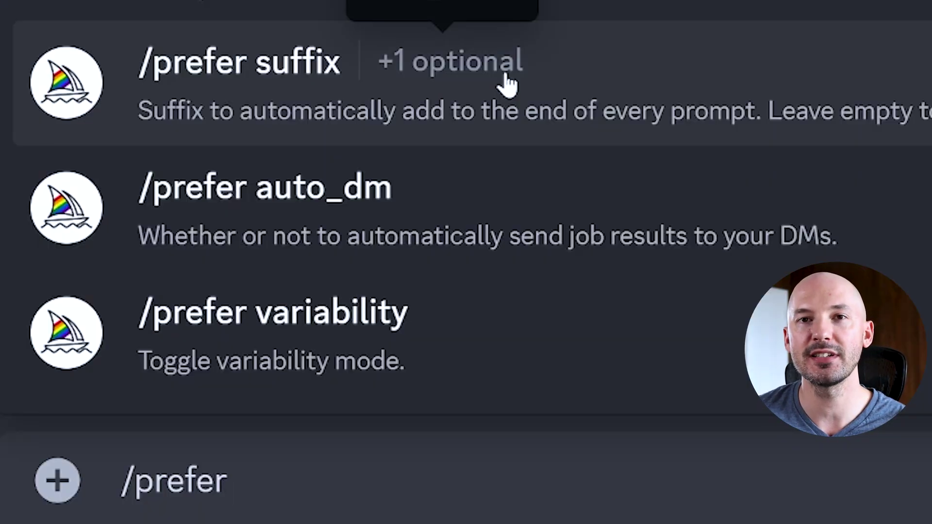
Set the /prefer suffix to '--s {40,100,300}', then submit 'mermaid on the beach'.
click(507, 85)
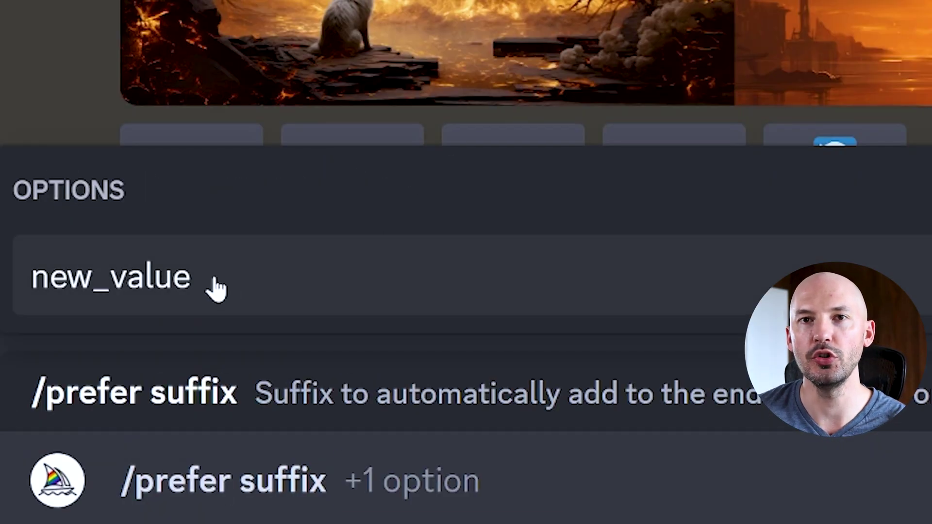
click(214, 287)
text(--s {40,100,)
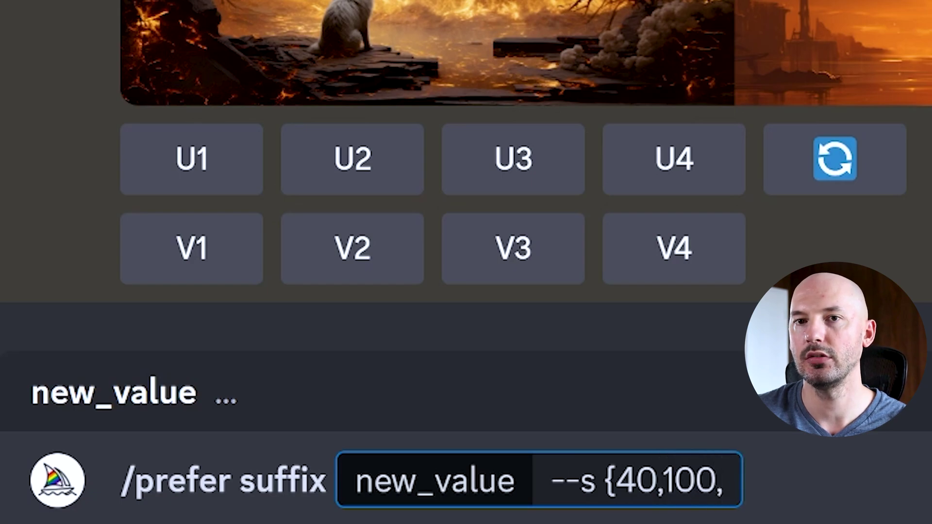
text(300})
key(Return)
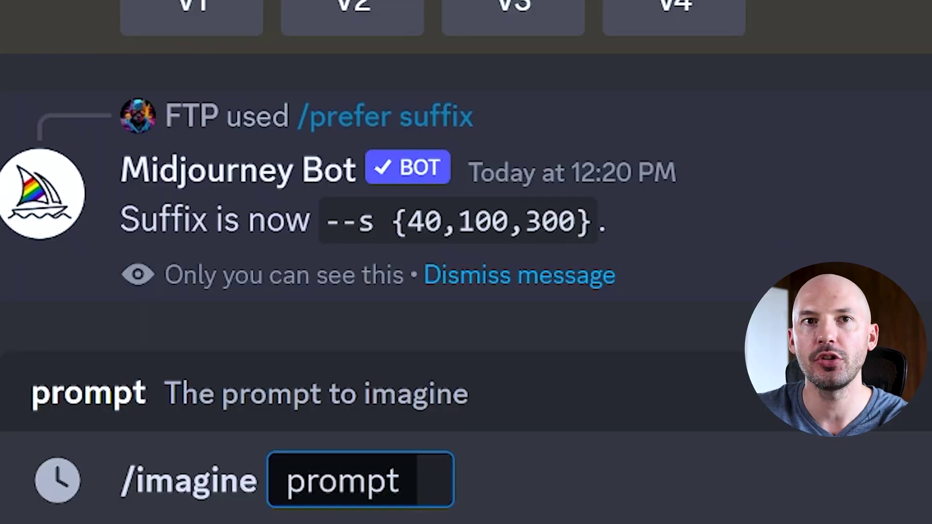
text(mermaid on the beach)
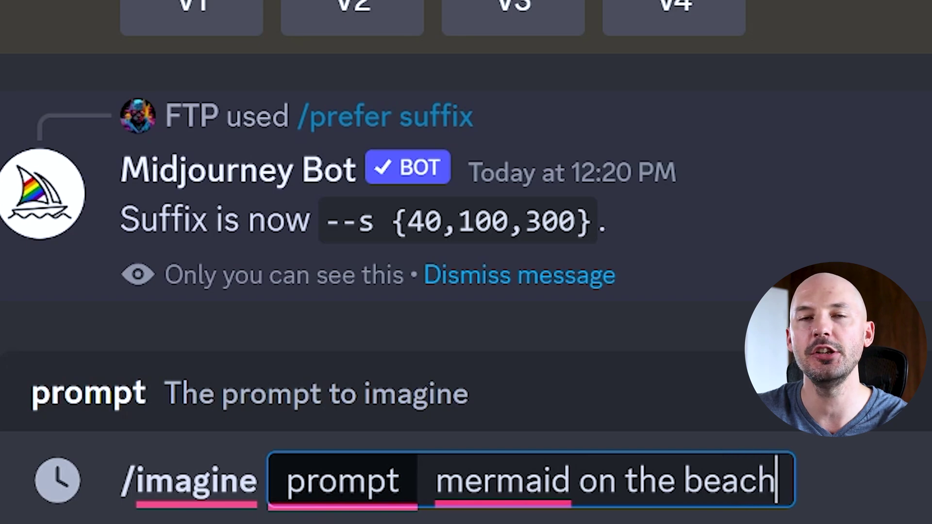
key(Return)
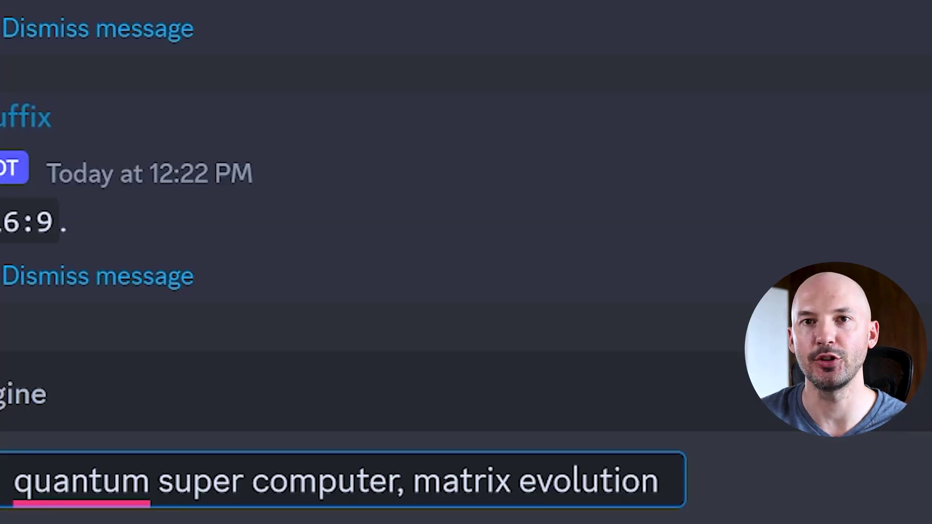
Add '--v {3,4,5.1,5.2}' to the quantum super computer prompt and review the version grids.
text(--v)
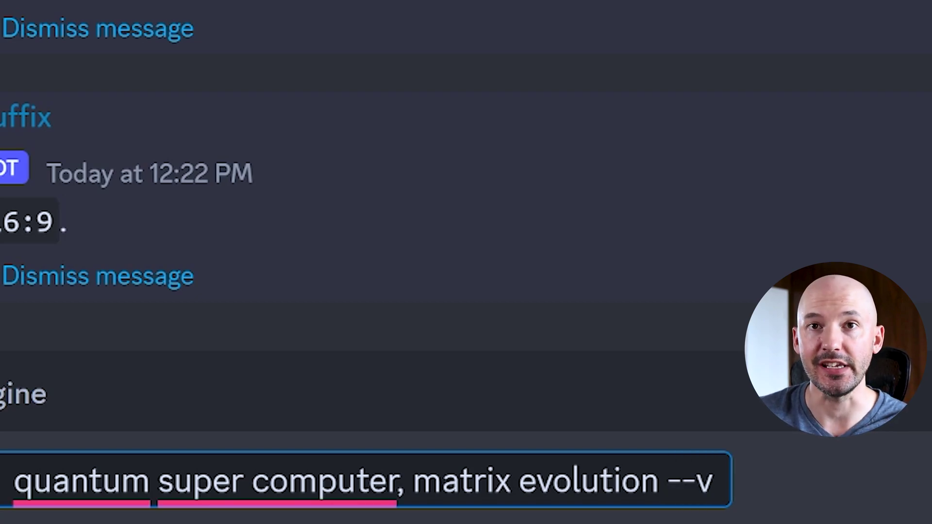
text( {3,4,5.1,5.2})
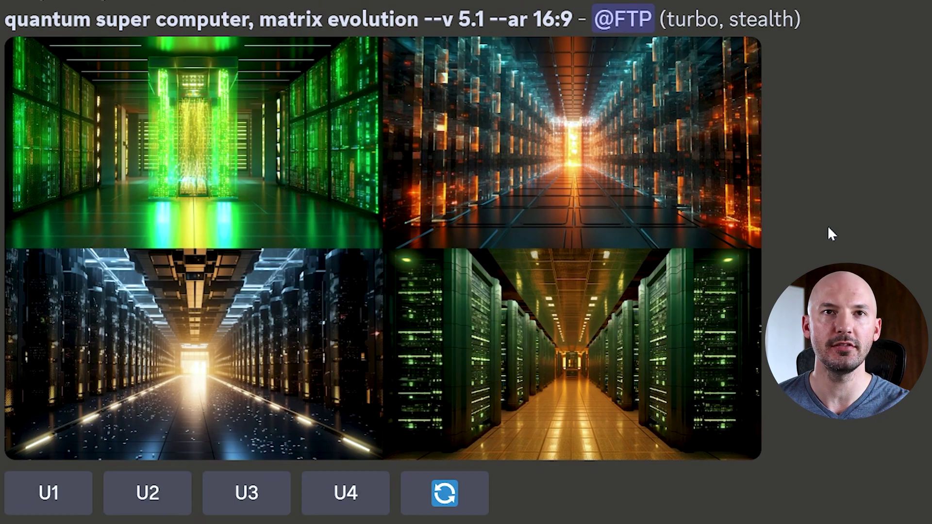
scroll(828, 234, down, 5)
scroll(828, 234, down, 7)
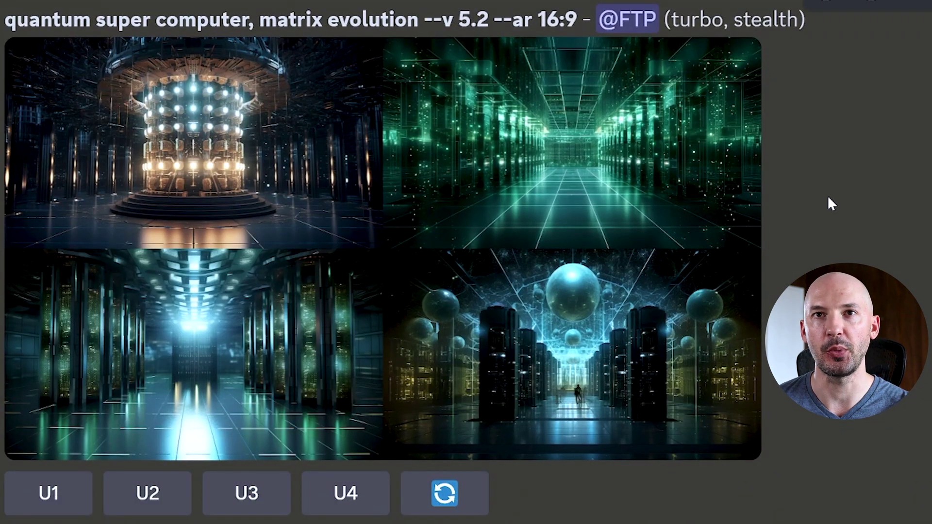